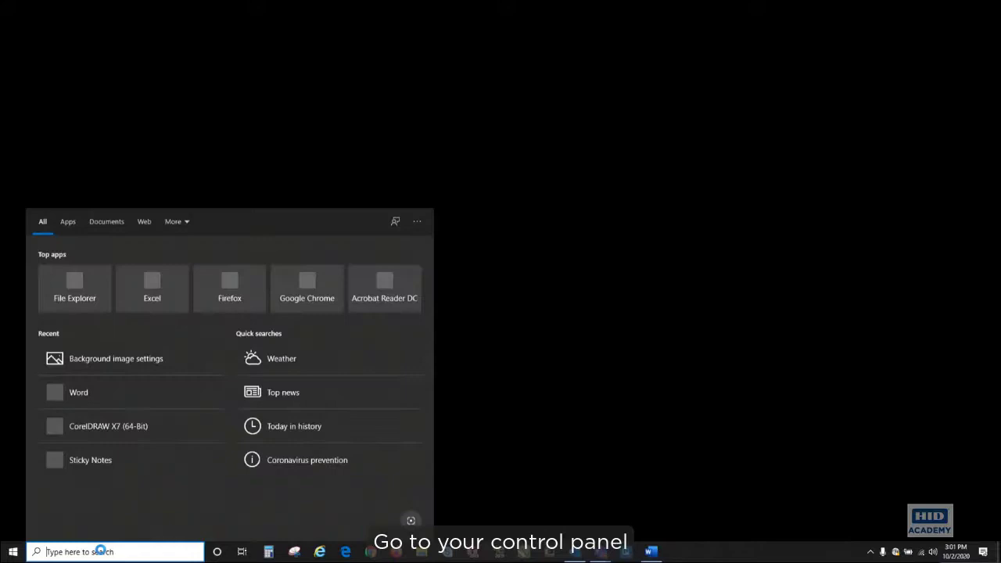
Open Control Panel's Devices and Printers and bring up the HDP6600 Card Printer's context menu
type("contro")
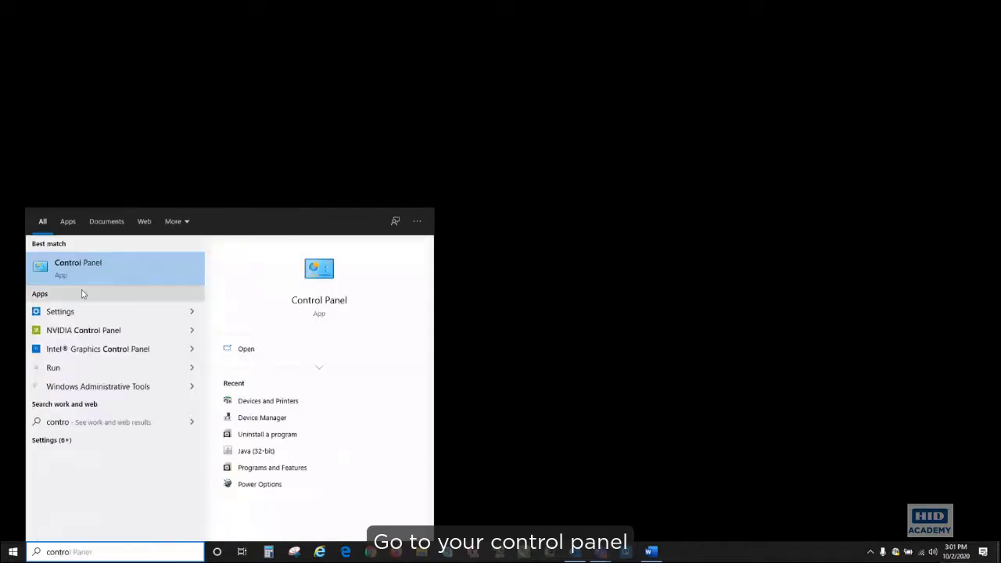
left_click(79, 272)
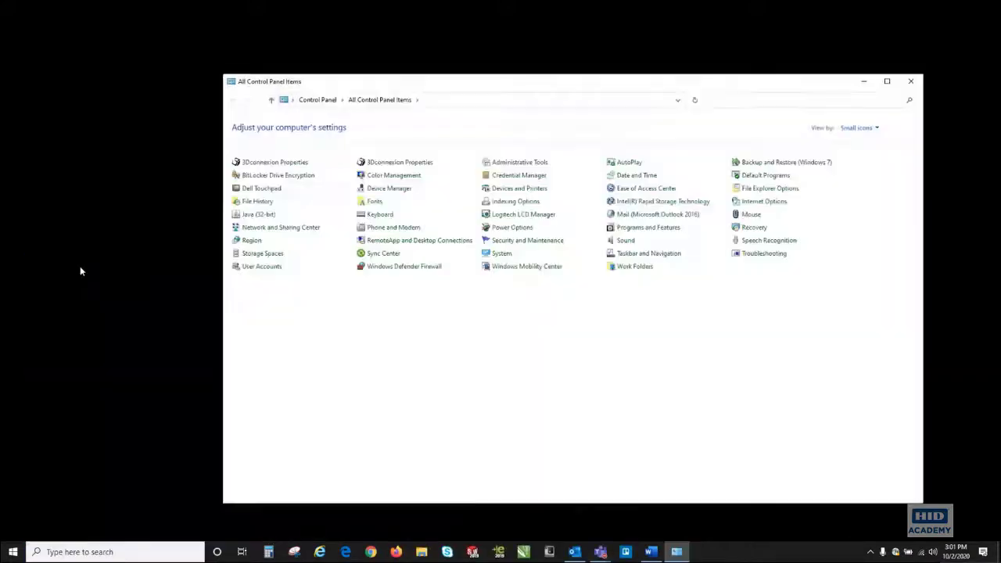
left_click(508, 192)
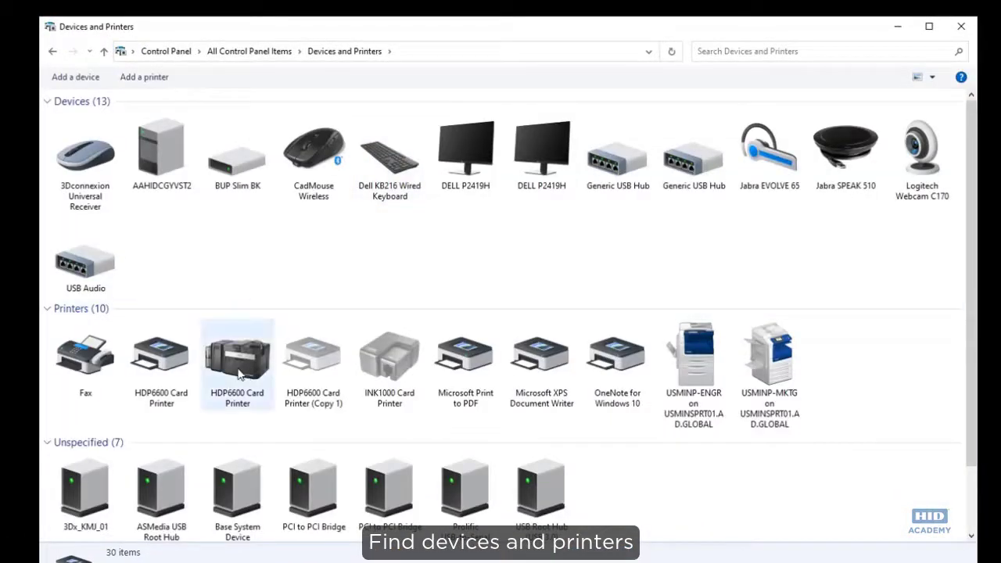
left_click(232, 371)
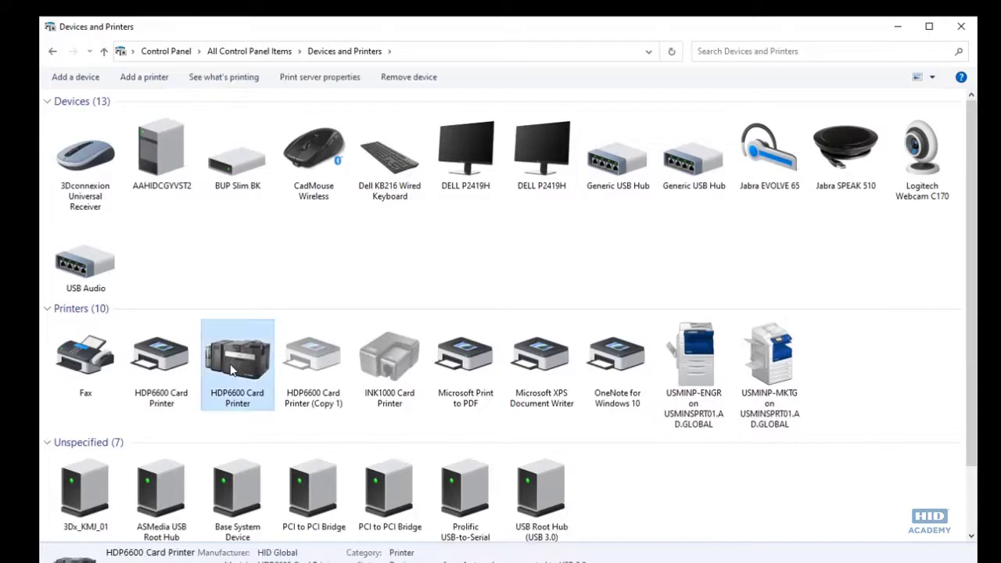
right_click(231, 371)
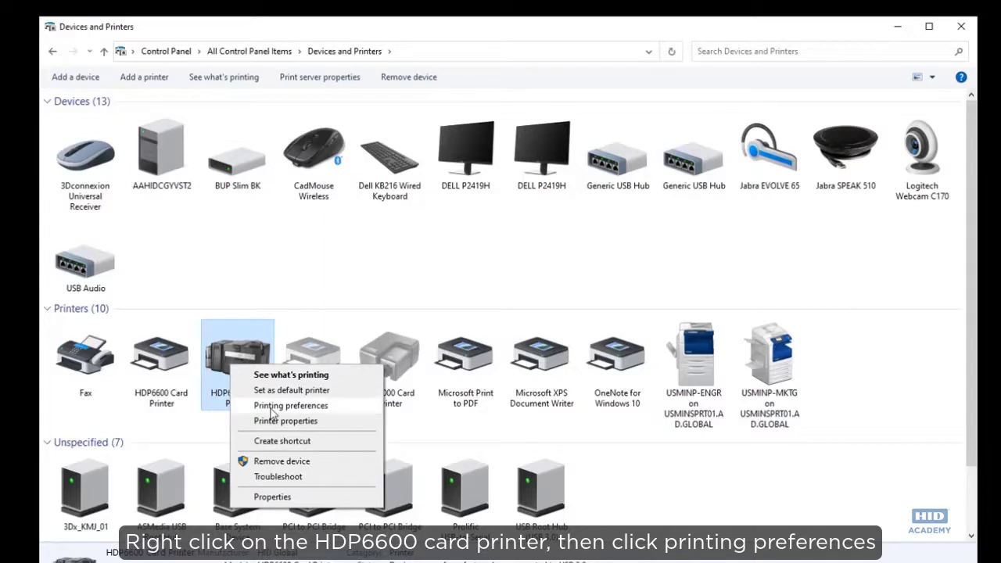
Open the HDP6600 printing preferences and set Advanced options to Dual Sided with Fargo UltraCard Premium cards
left_click(271, 407)
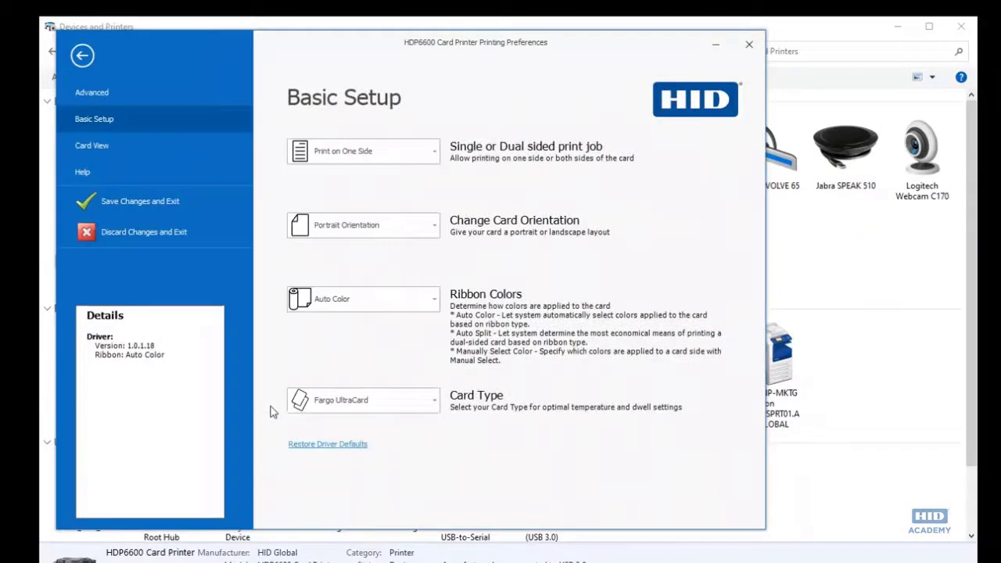
left_click(95, 94)
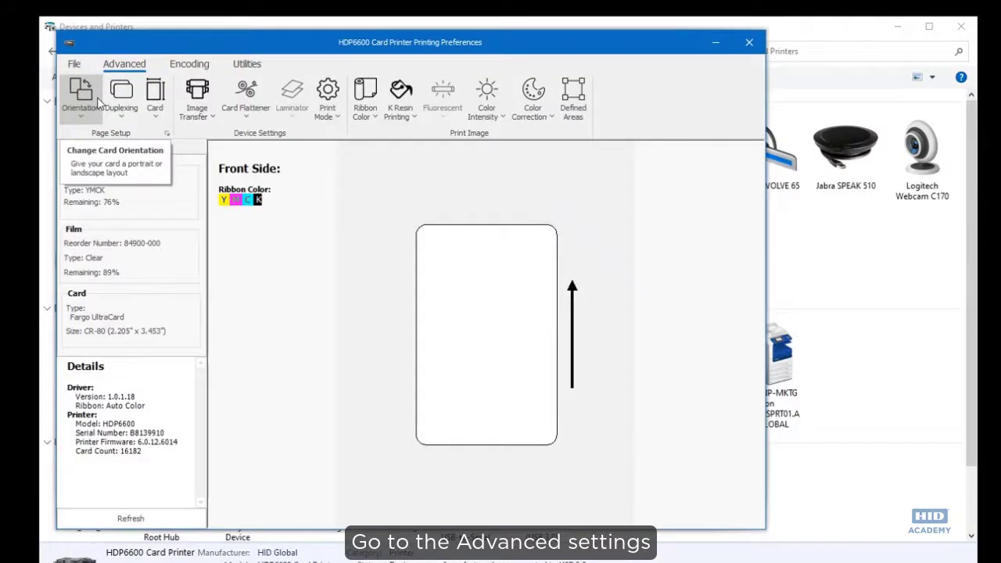
left_click(118, 116)
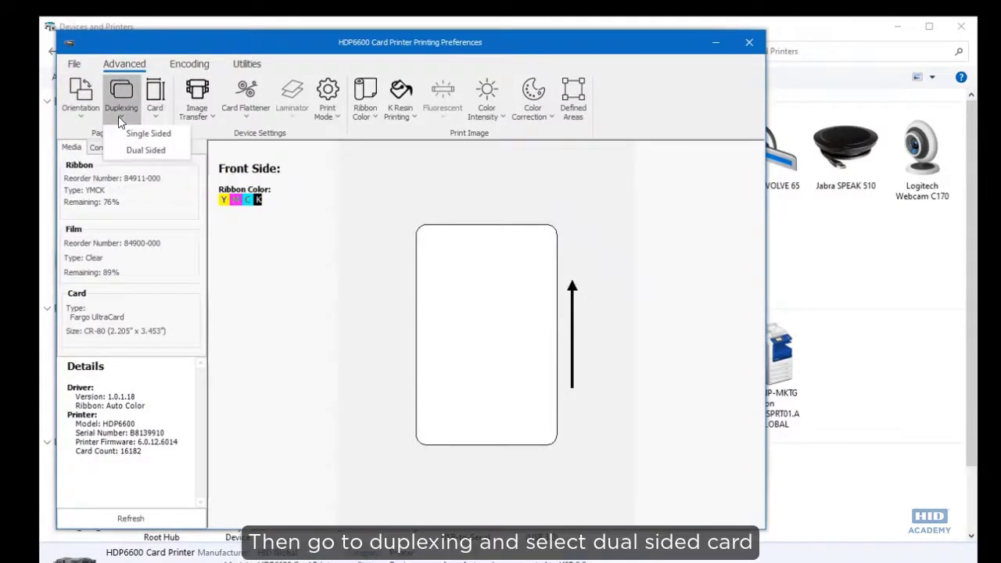
left_click(130, 149)
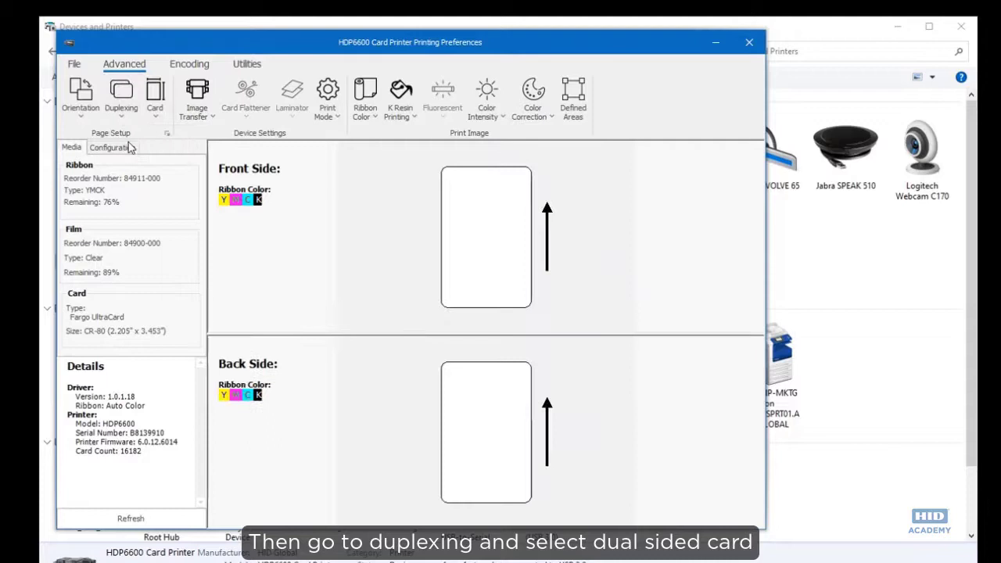
left_click(156, 117)
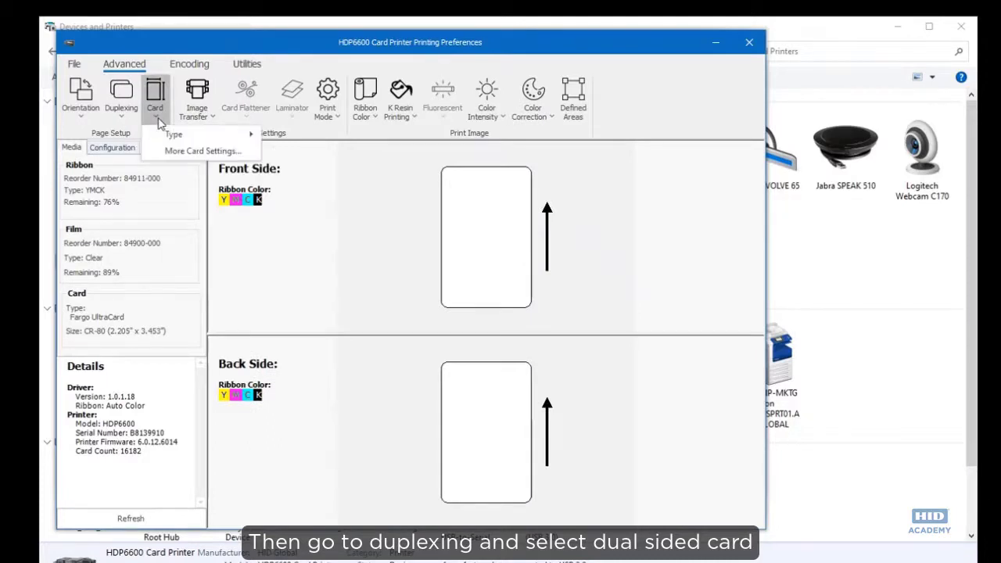
mouse_move(188, 134)
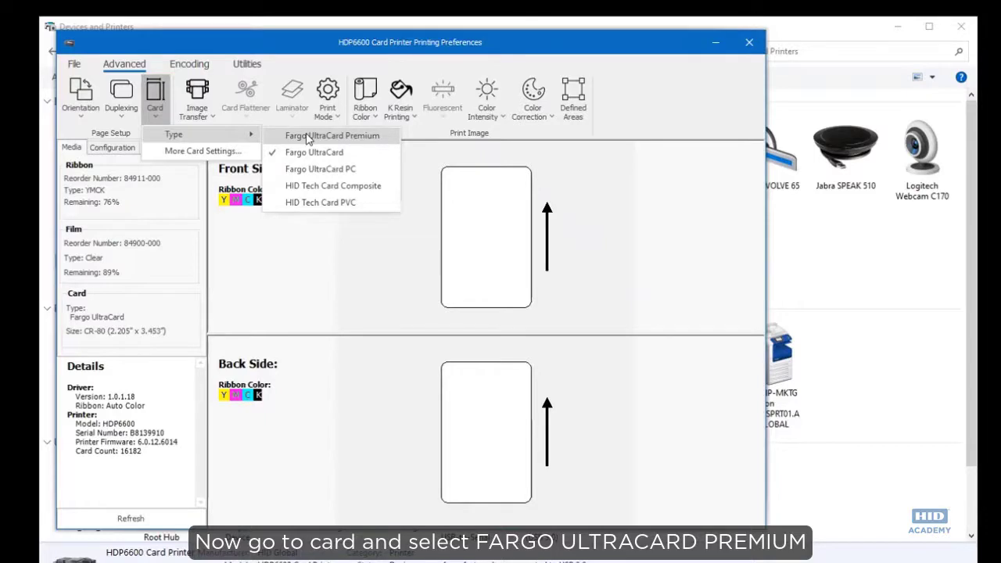
left_click(309, 137)
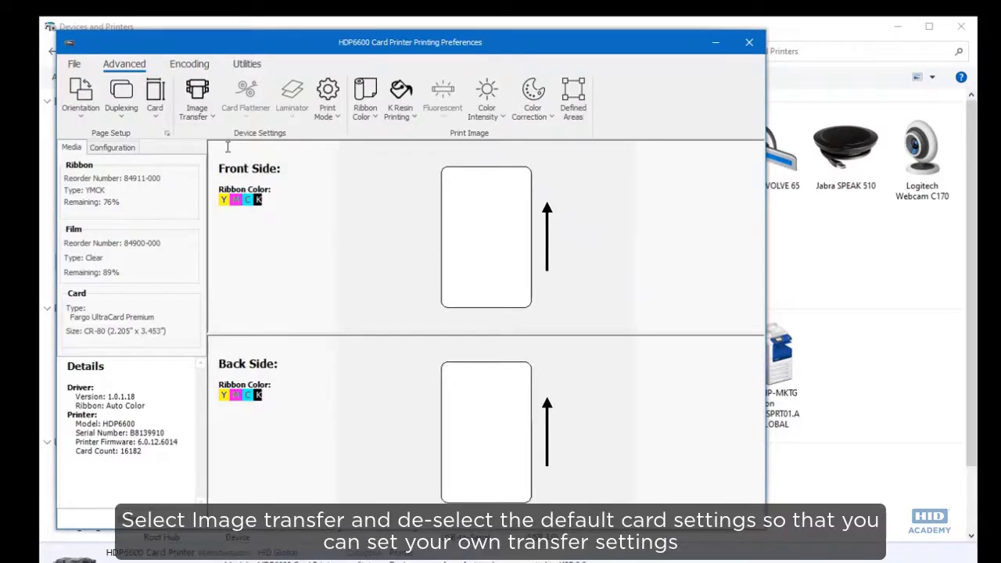
Turn off image transfer defaults and apply temperature offset -35, dwell 2.3 front and 1.7 back
left_click(209, 124)
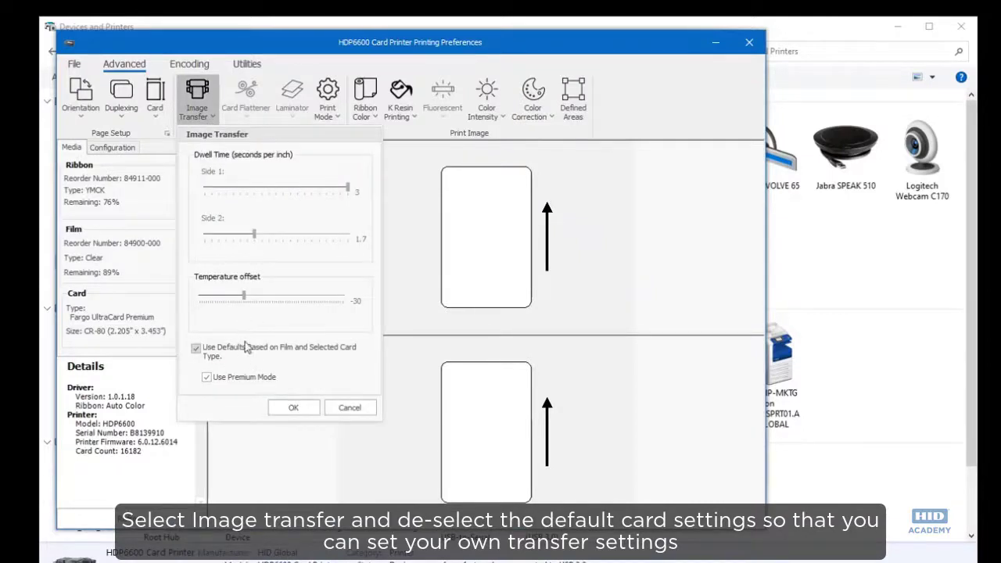
left_click(197, 350)
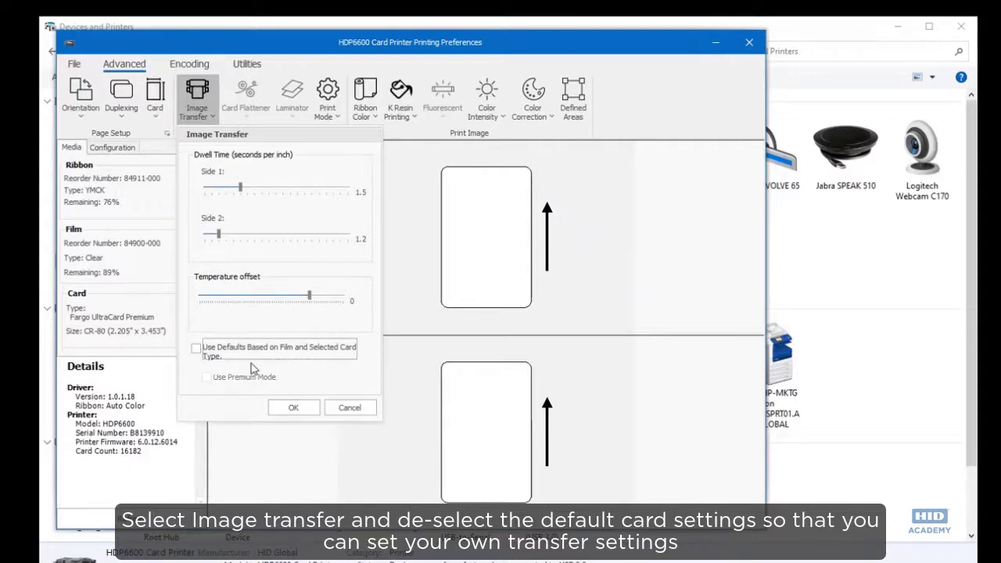
left_click(311, 297)
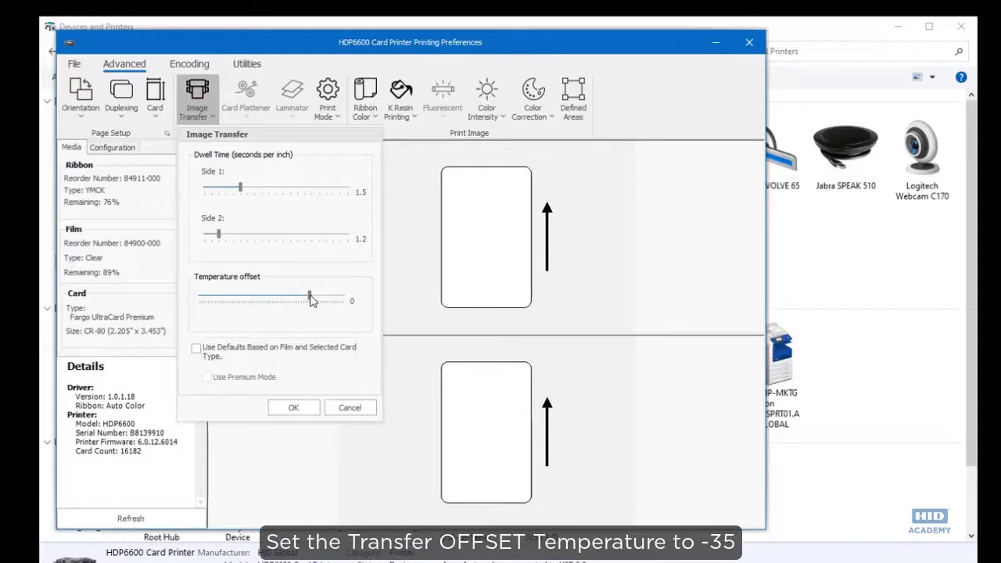
left_click_drag(310, 298, 233, 298)
left_click_drag(240, 191, 299, 191)
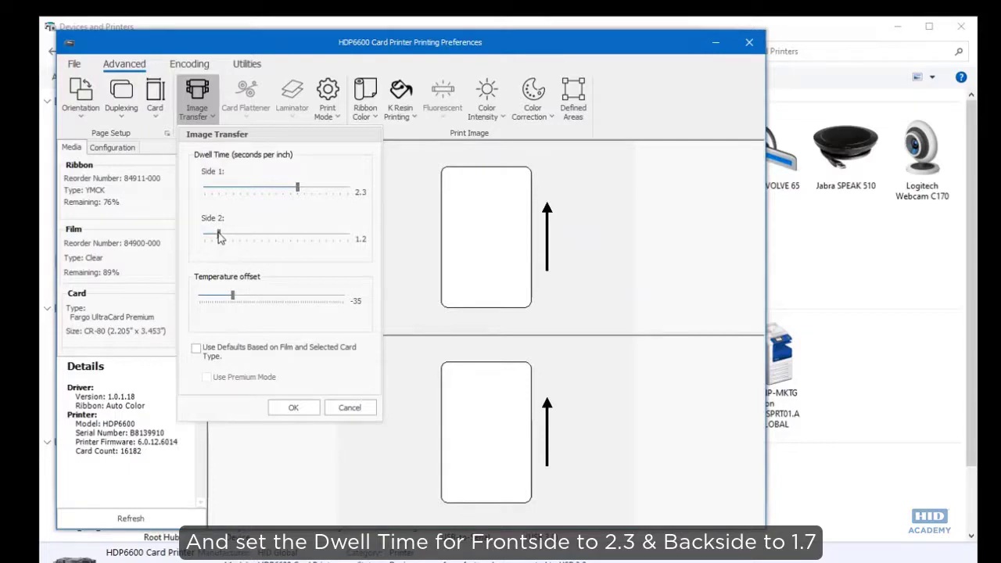
left_click_drag(219, 235, 254, 235)
left_click(295, 409)
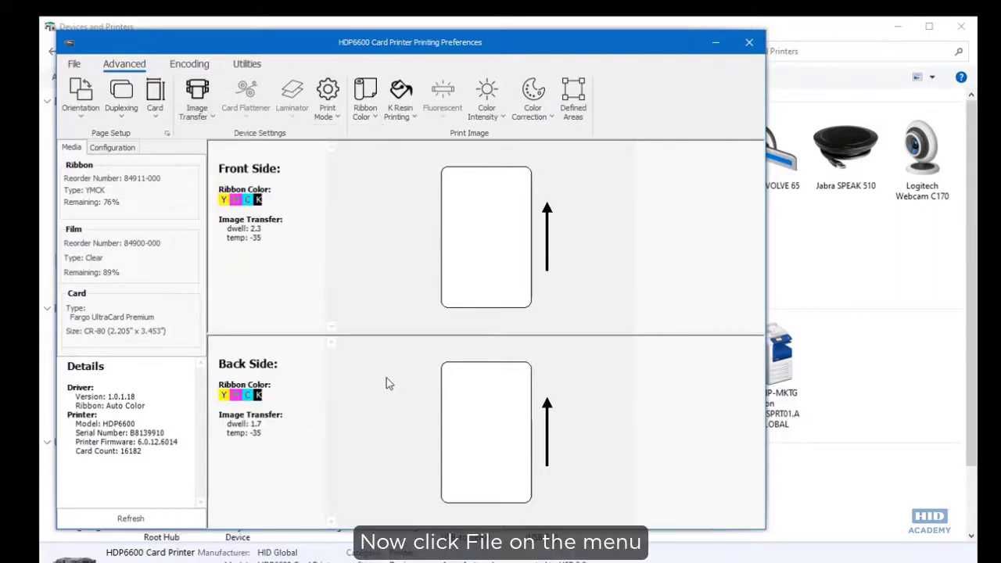
Save the Basic Setup changes and exit the printing preferences
left_click(76, 66)
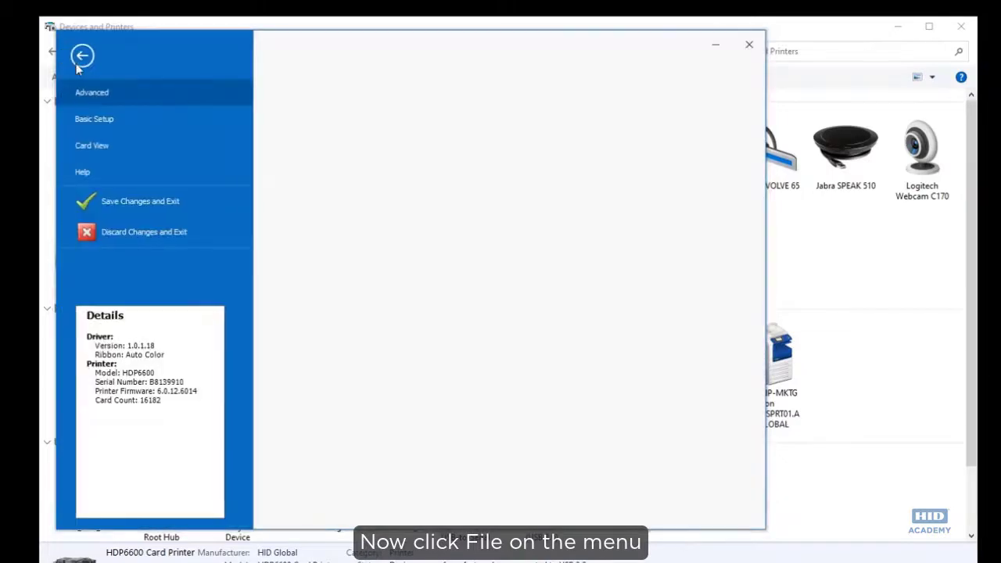
left_click(94, 118)
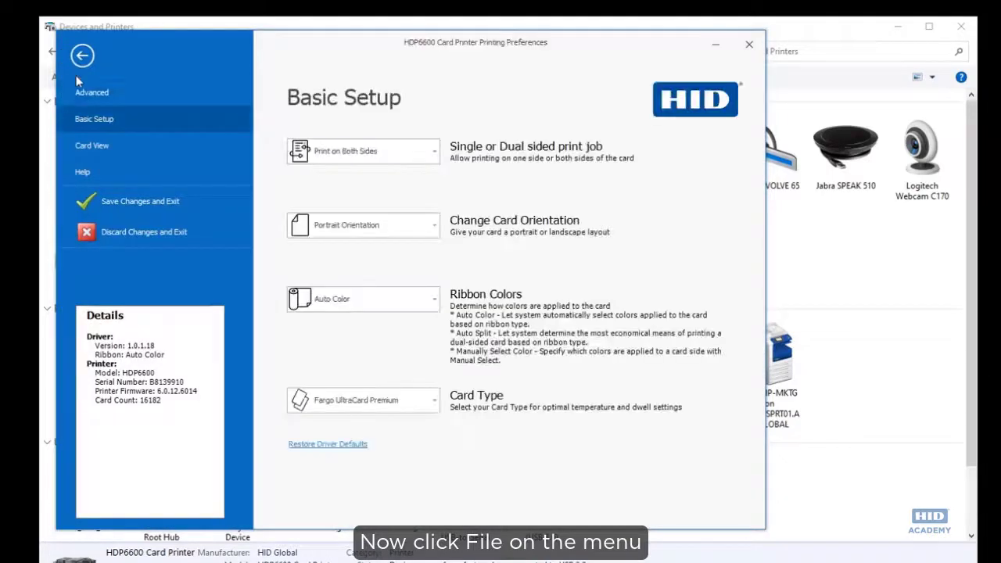
left_click(129, 202)
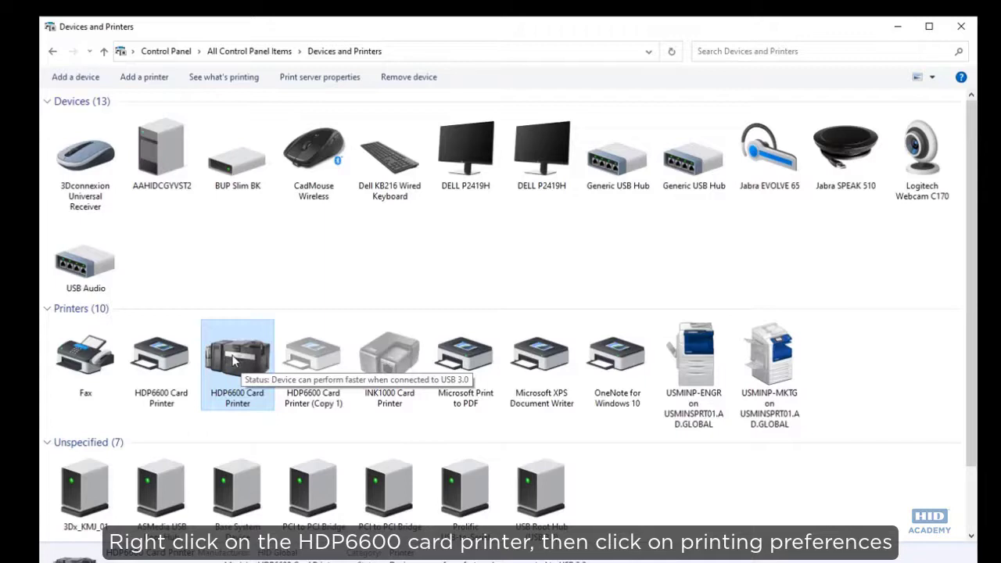
Reopen the HDP6600 printing preferences at Advanced > Utilities
right_click(233, 360)
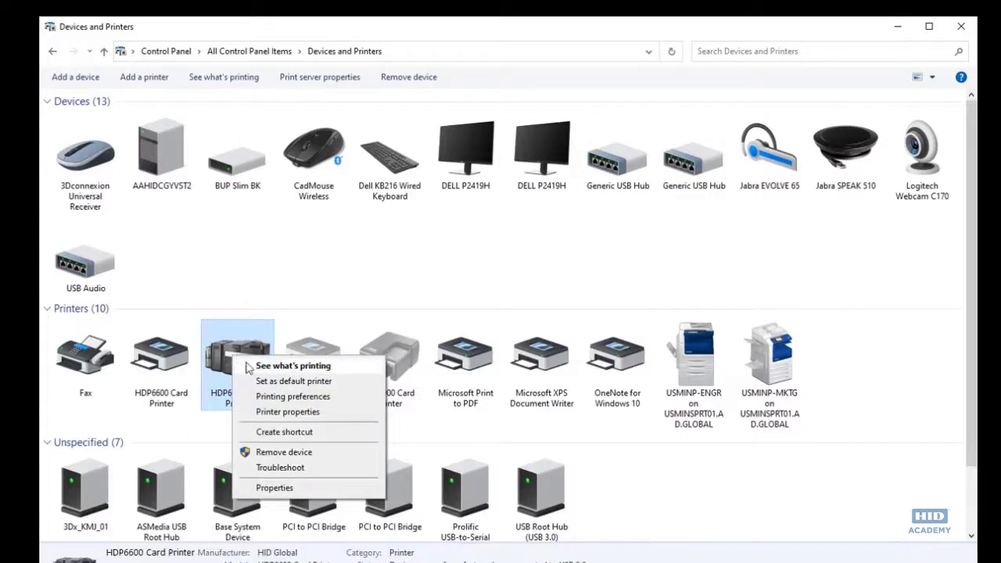
left_click(265, 401)
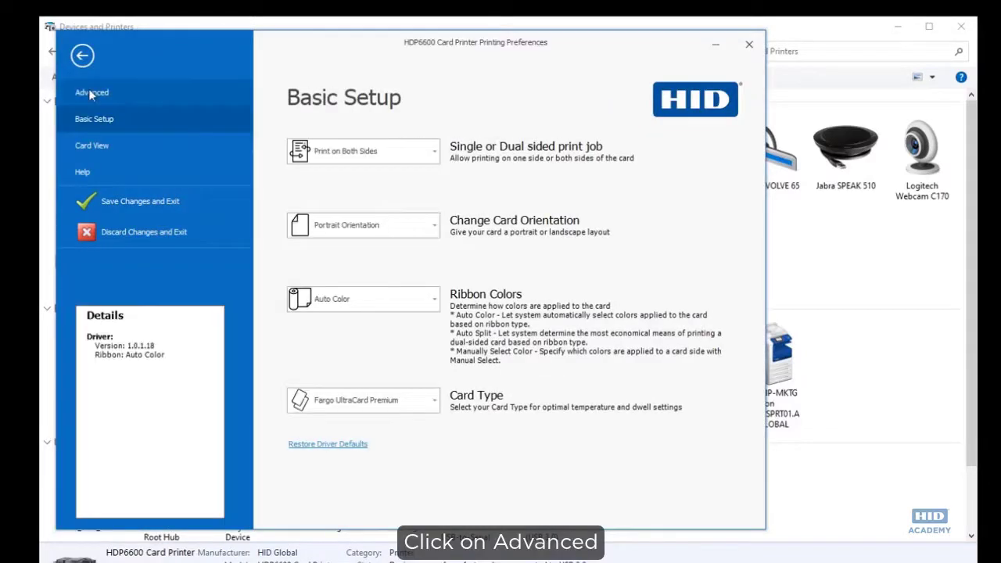
left_click(92, 94)
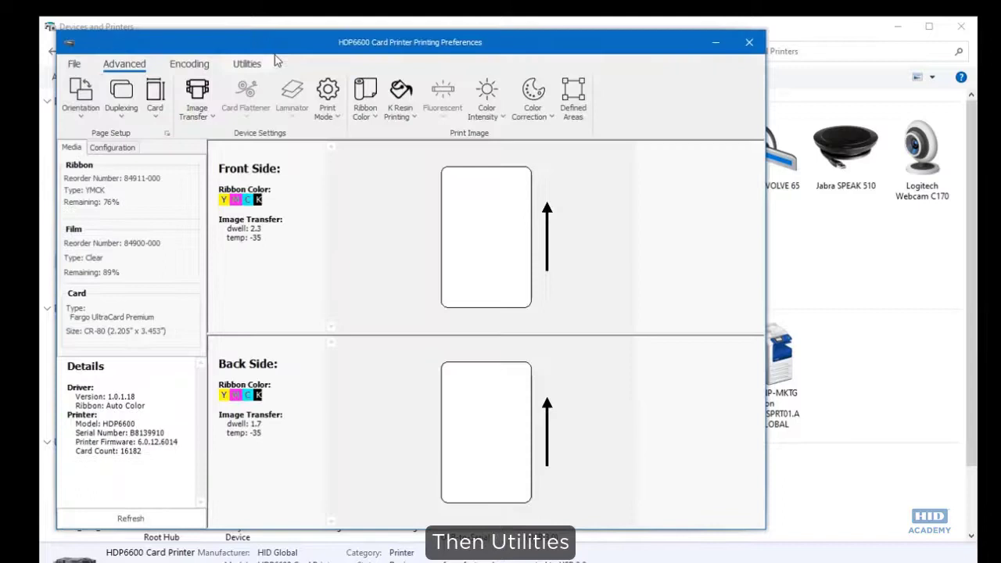
left_click(247, 65)
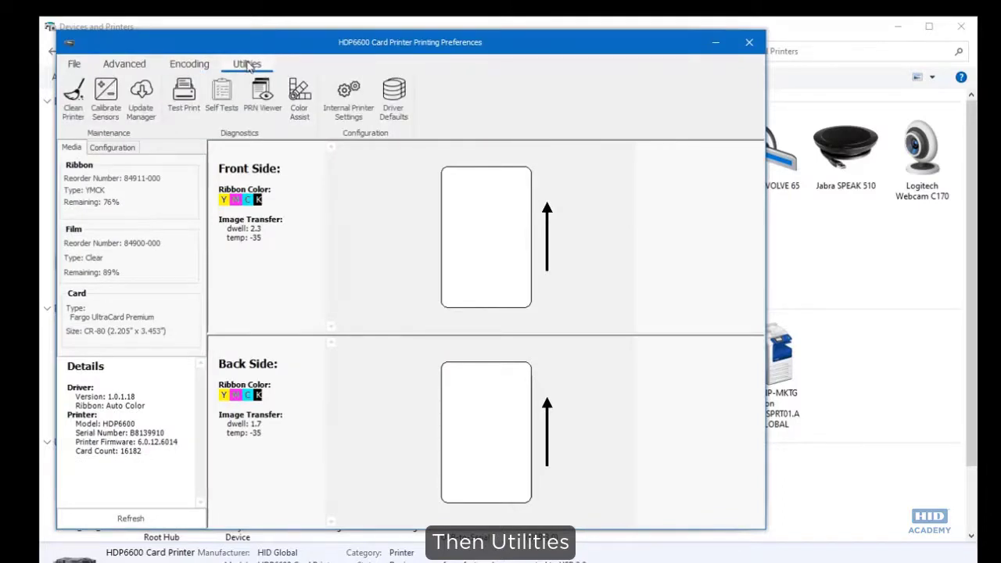
Unlock the internal printer settings table and enter -5 for Transfer TOF
left_click(351, 93)
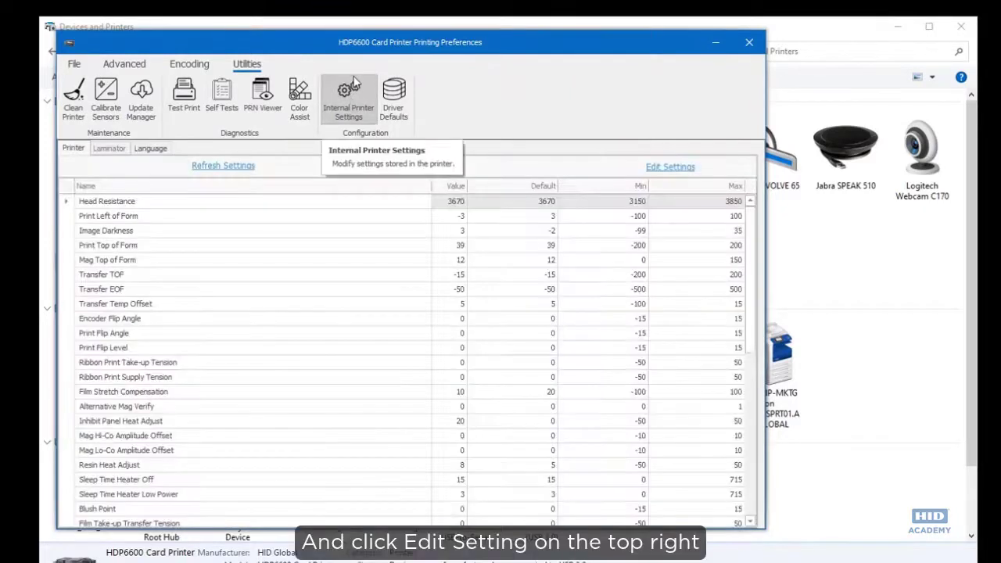
left_click(679, 172)
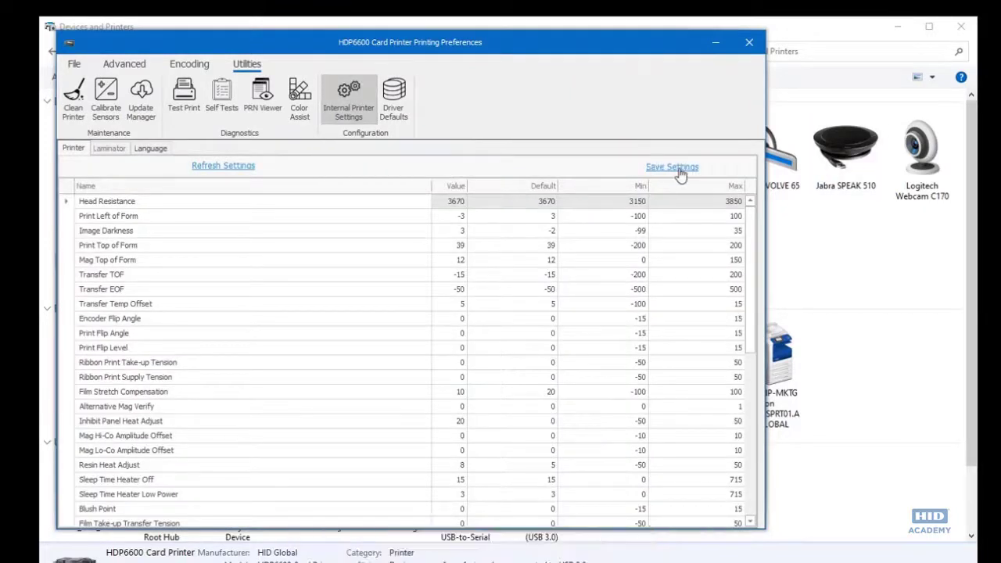
left_click(128, 278)
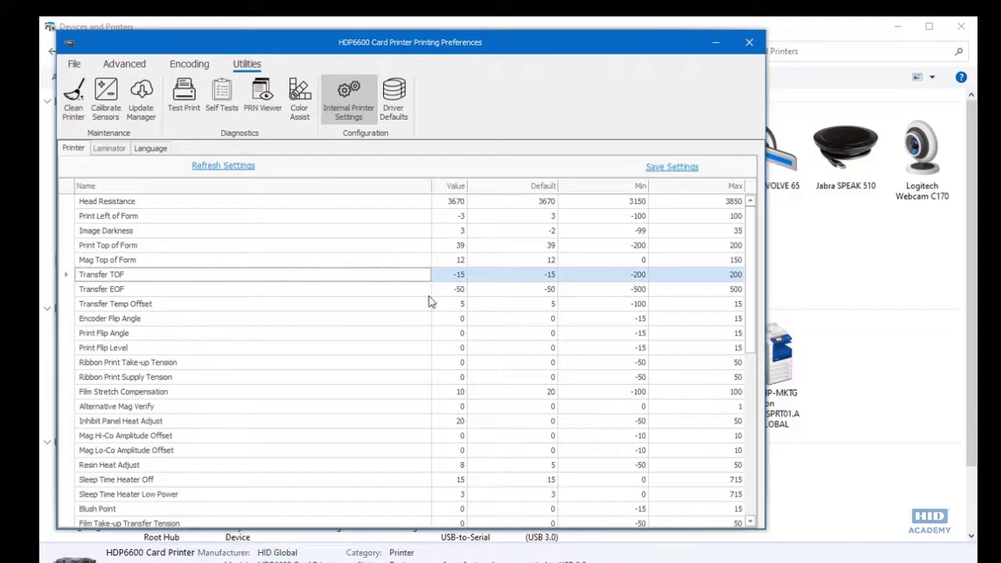
double_click(460, 280)
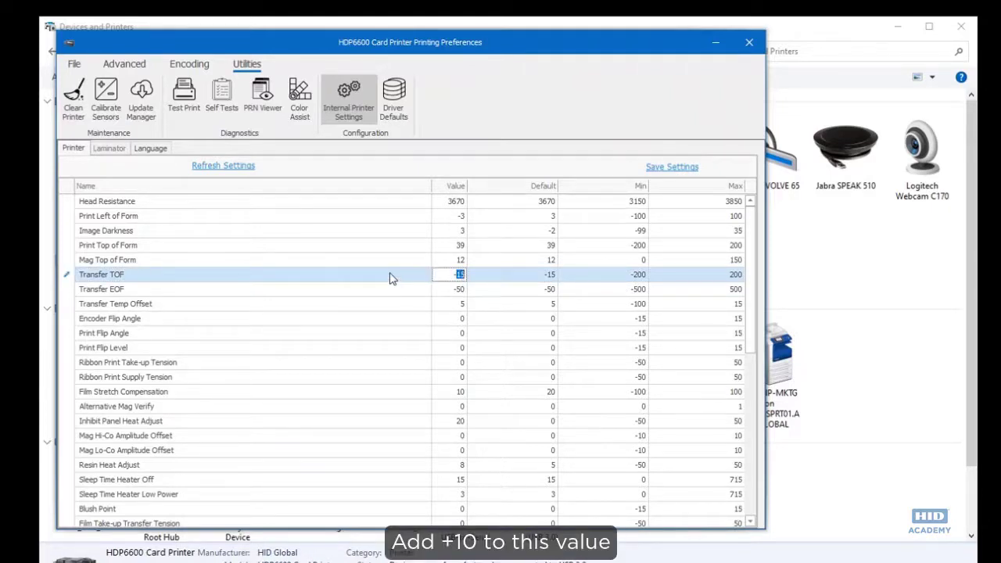
type("-5")
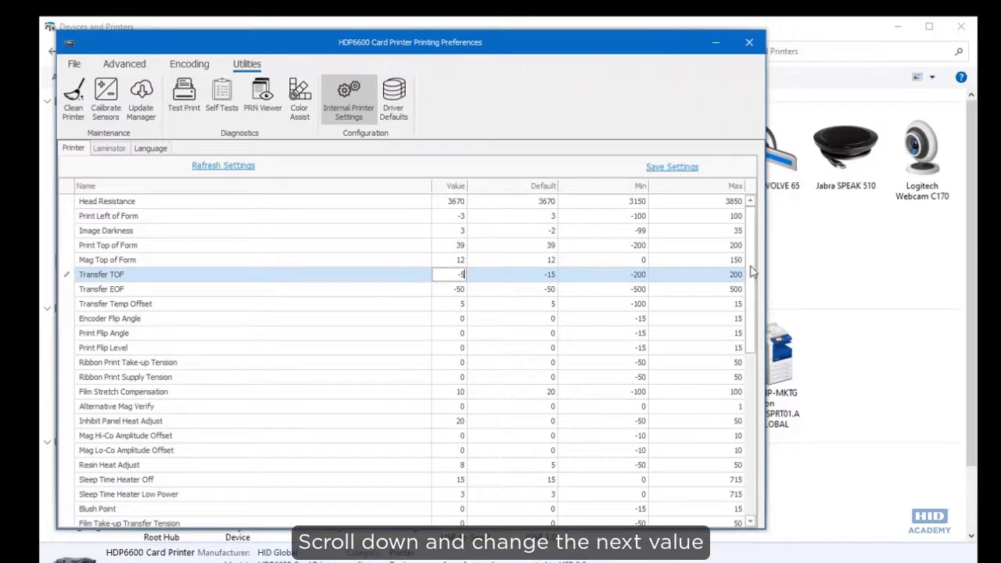
Enter 4 for Transfer Heat Dissipation Level and 10 for Transfer Cooling Delay
left_click_drag(752, 271, 750, 454)
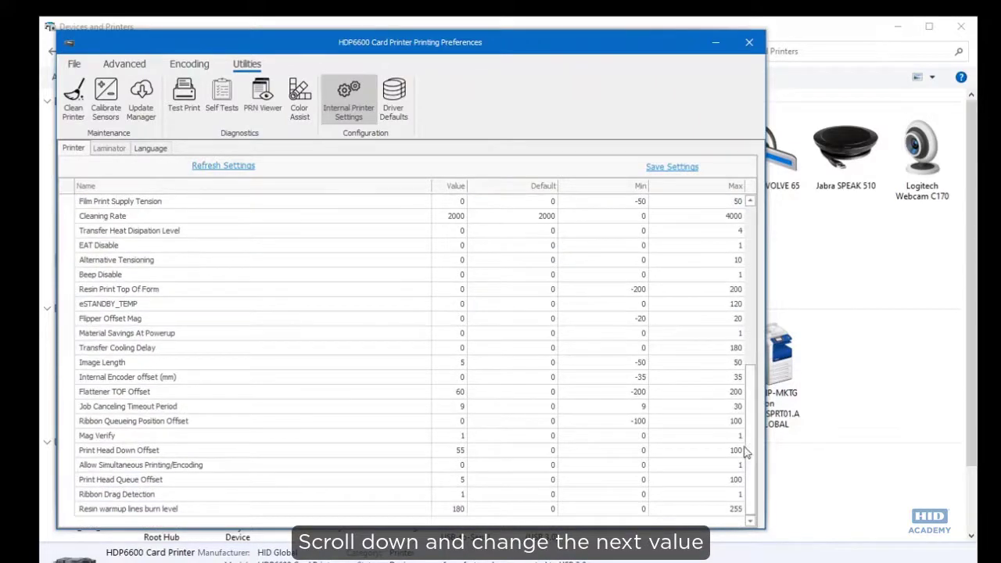
left_click(94, 233)
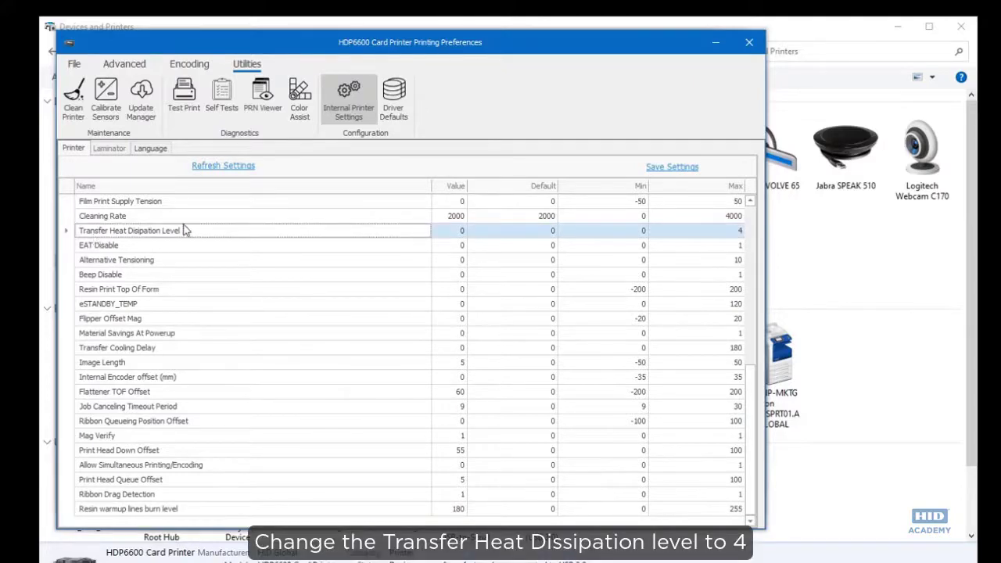
left_click(460, 231)
type("4")
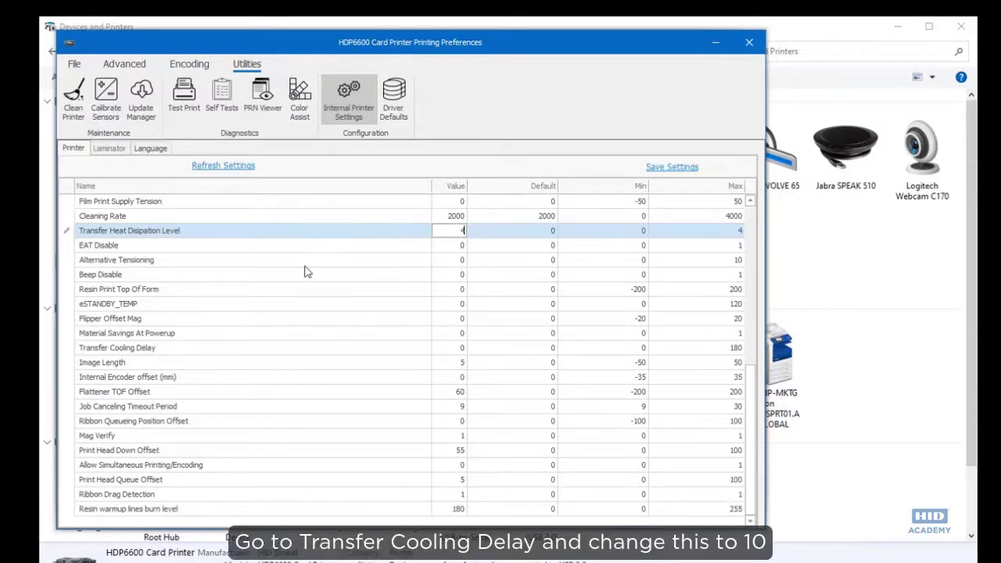
left_click(159, 352)
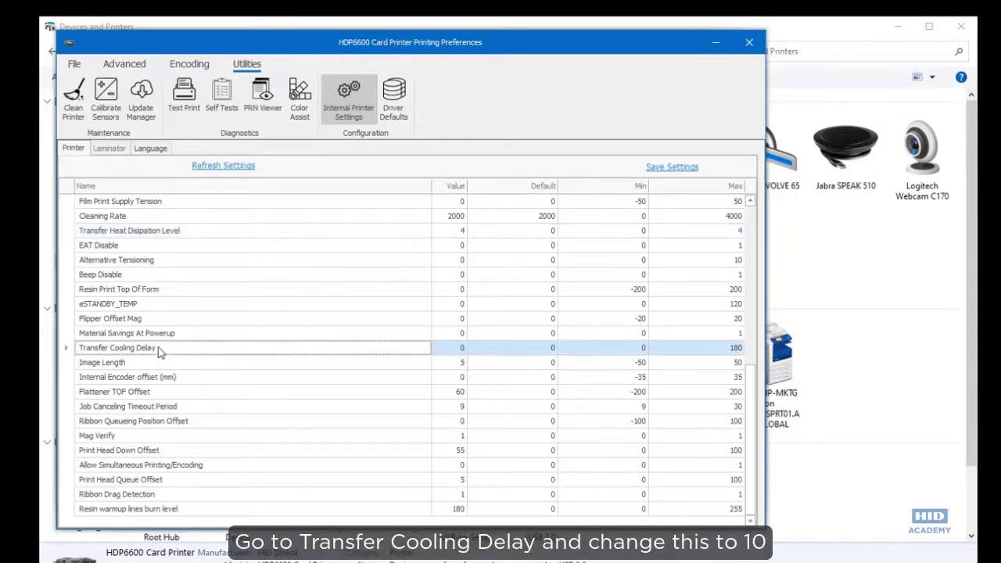
double_click(461, 349)
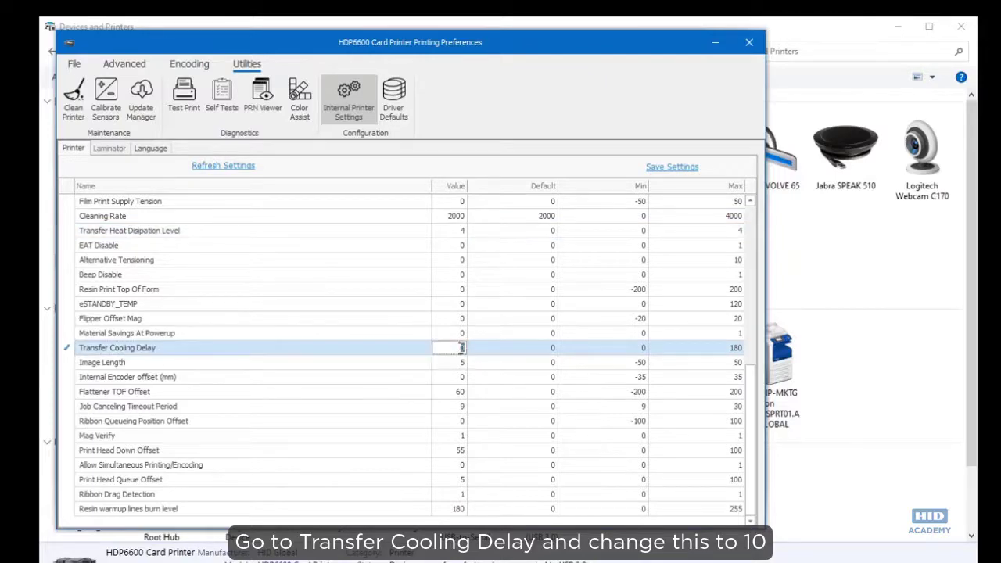
type("10")
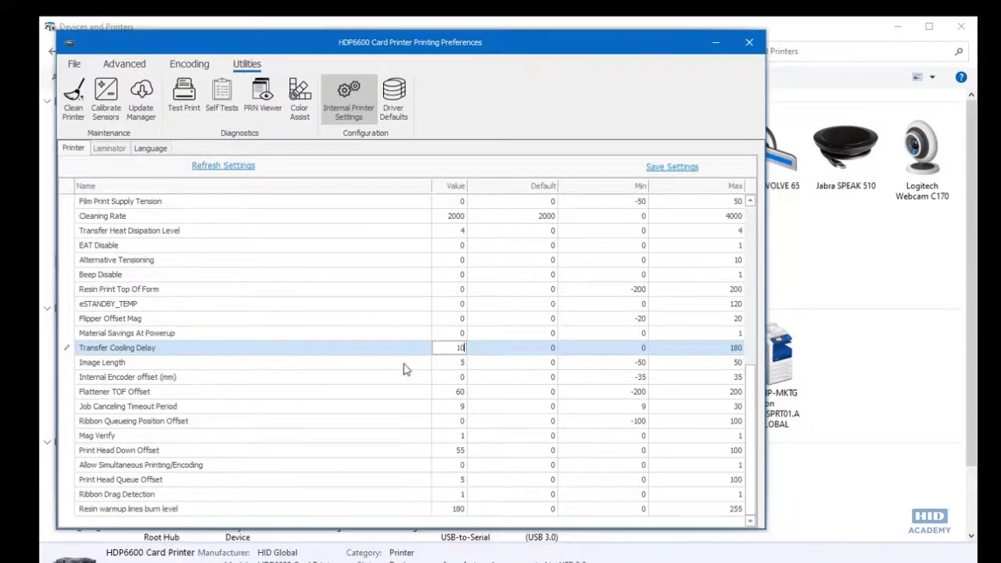
Write the edited internal settings to the printer with Save Settings
left_click(674, 174)
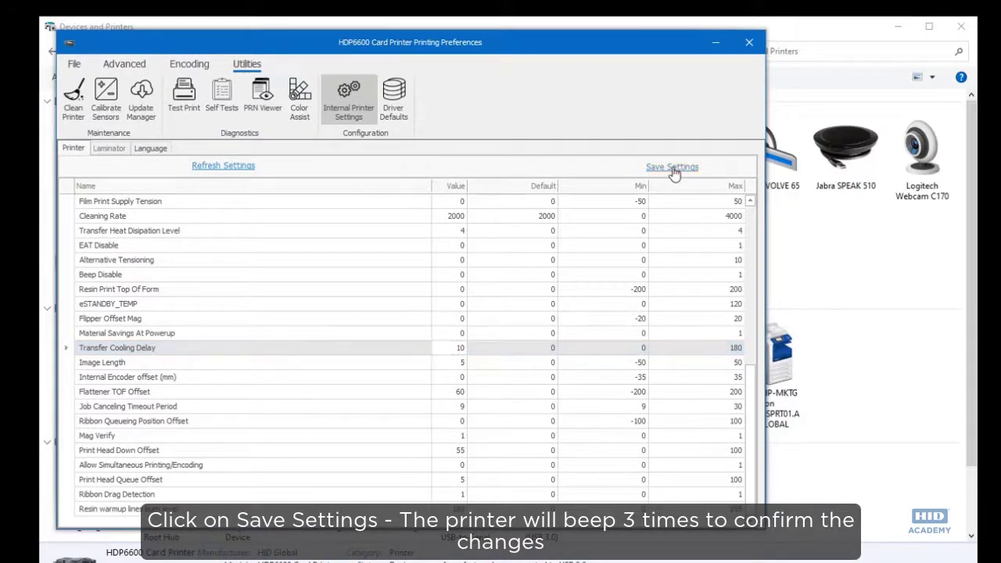